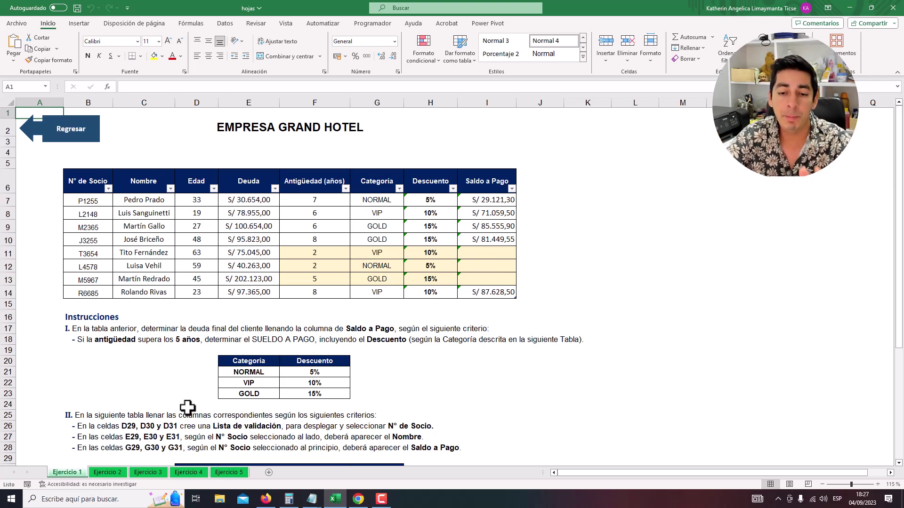
- Look through the sheets Ejercicio 1 to Ejercicio 5 and return to Ejercicio 1
click(114, 472)
click(154, 474)
click(188, 472)
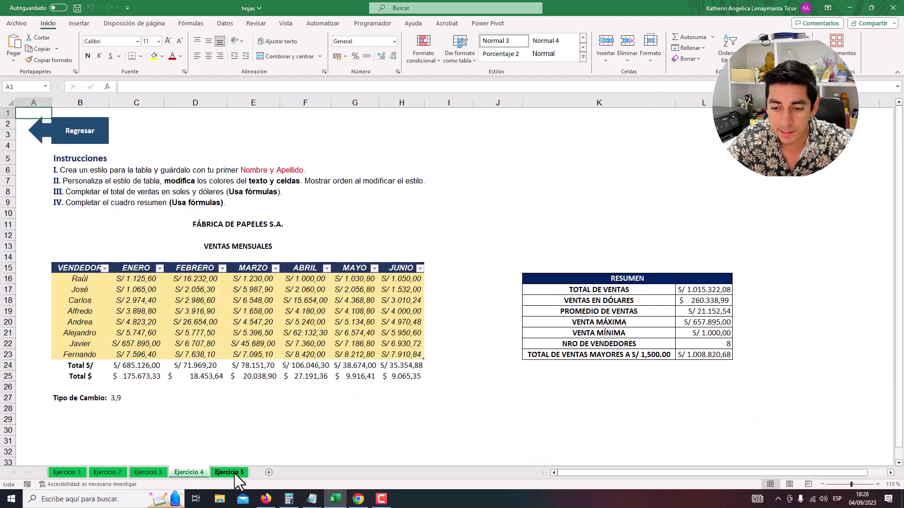
click(226, 473)
click(188, 473)
click(150, 472)
click(108, 473)
click(66, 472)
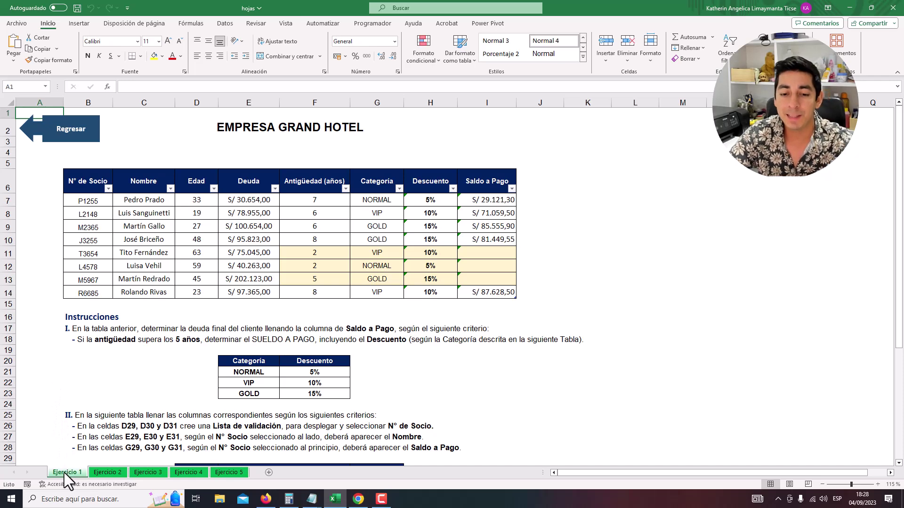
- Create a copy of the Ejercicio 1 sheet in a new workbook
right_click(64, 473)
click(58, 473)
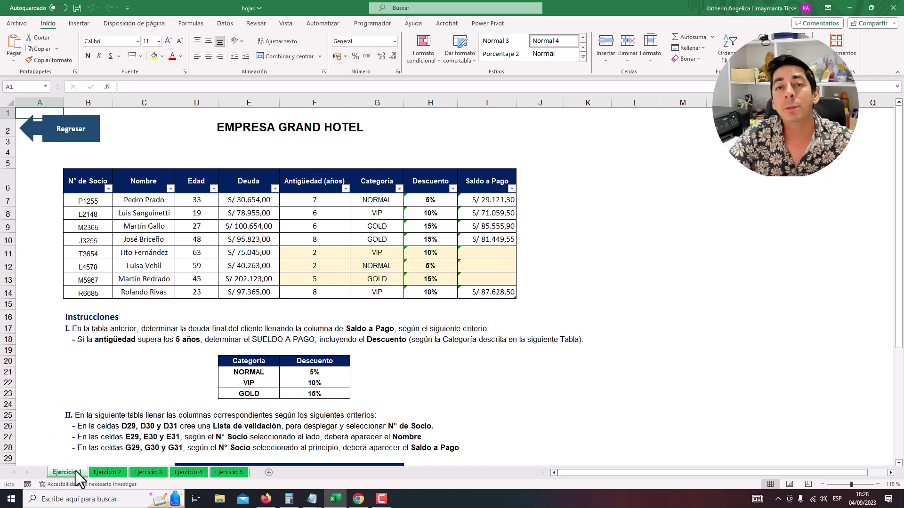
right_click(73, 471)
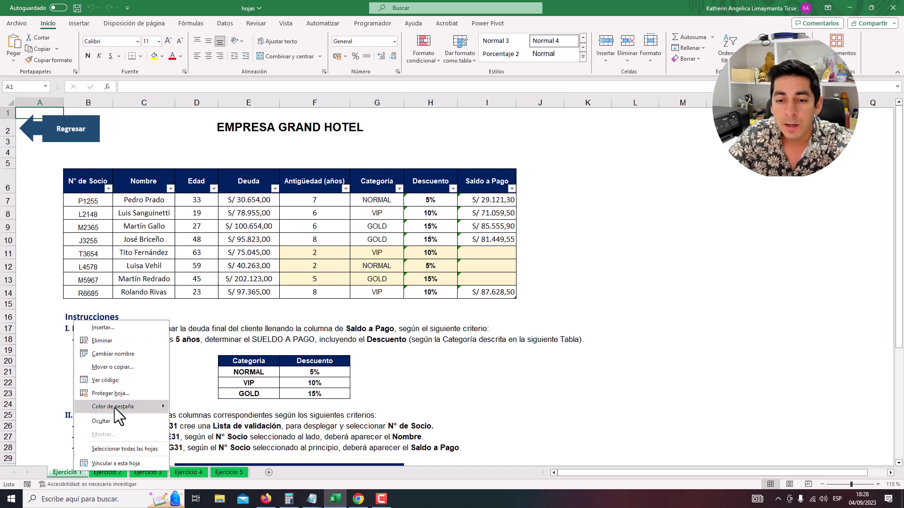
click(131, 368)
drag(138, 312, 202, 265)
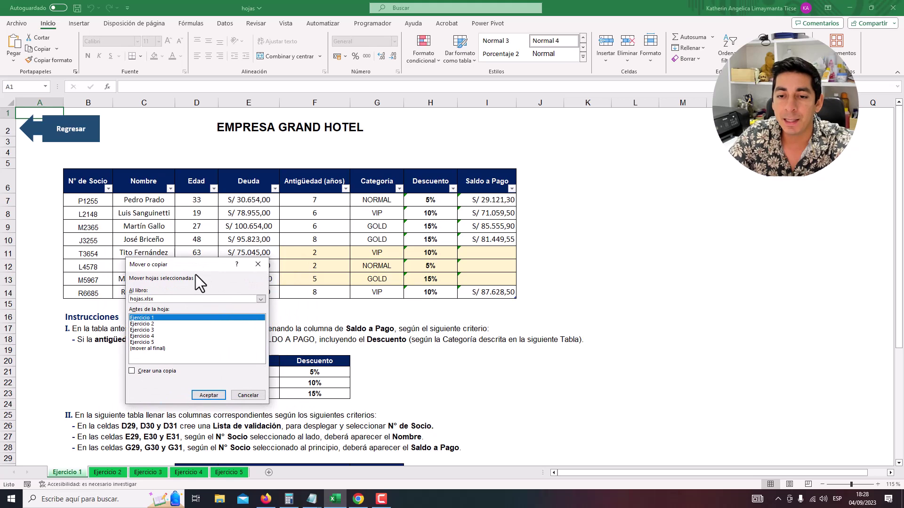
click(148, 300)
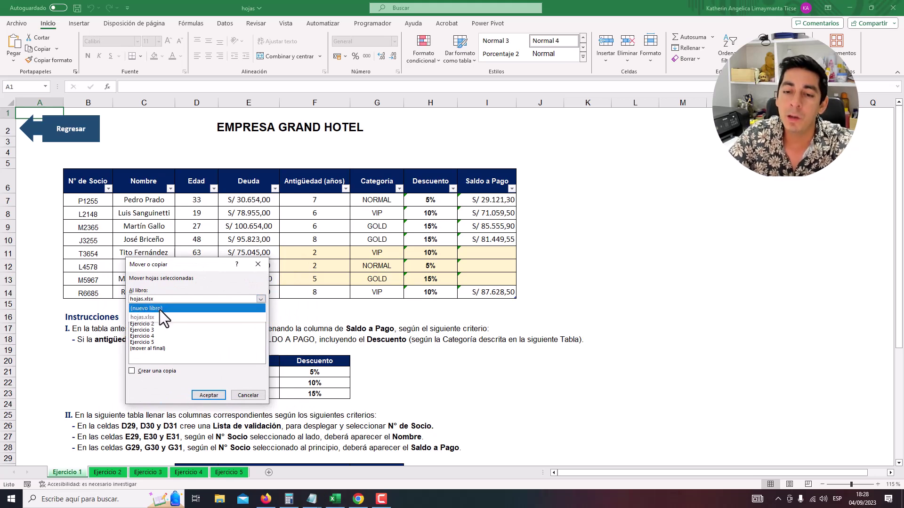
click(159, 308)
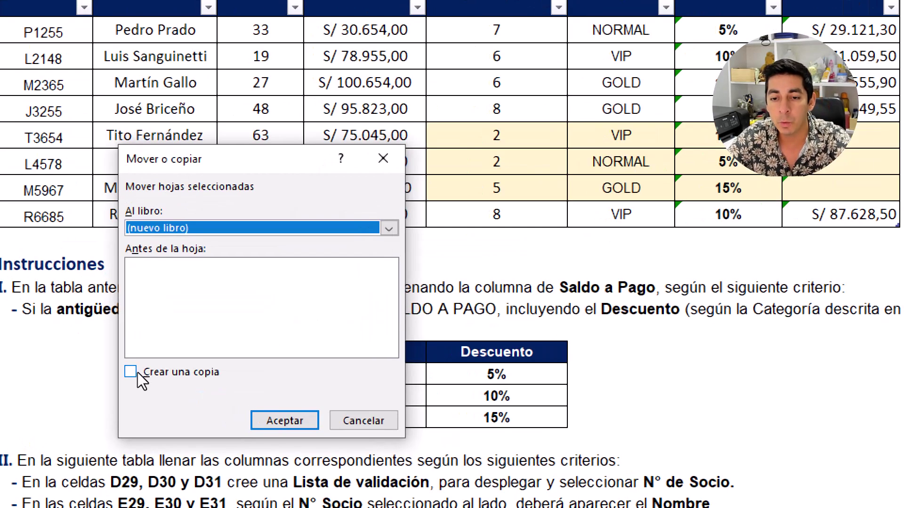
click(131, 373)
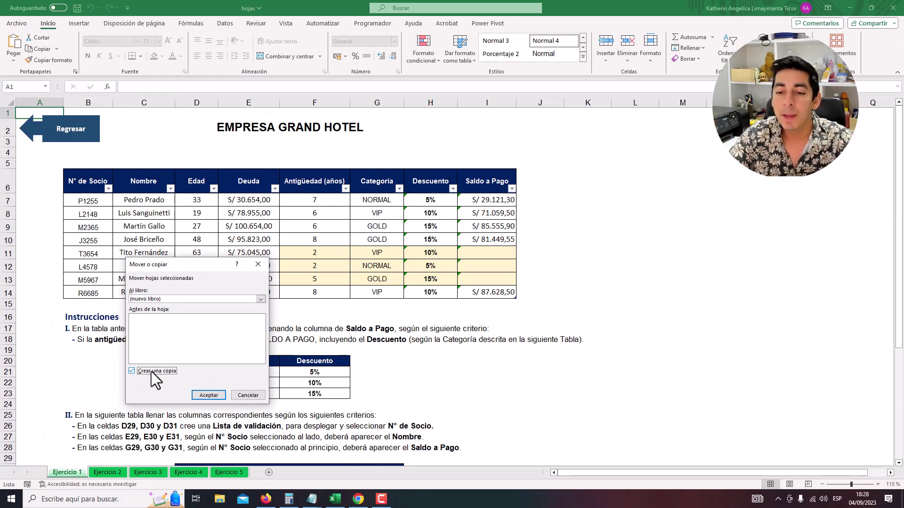
click(207, 396)
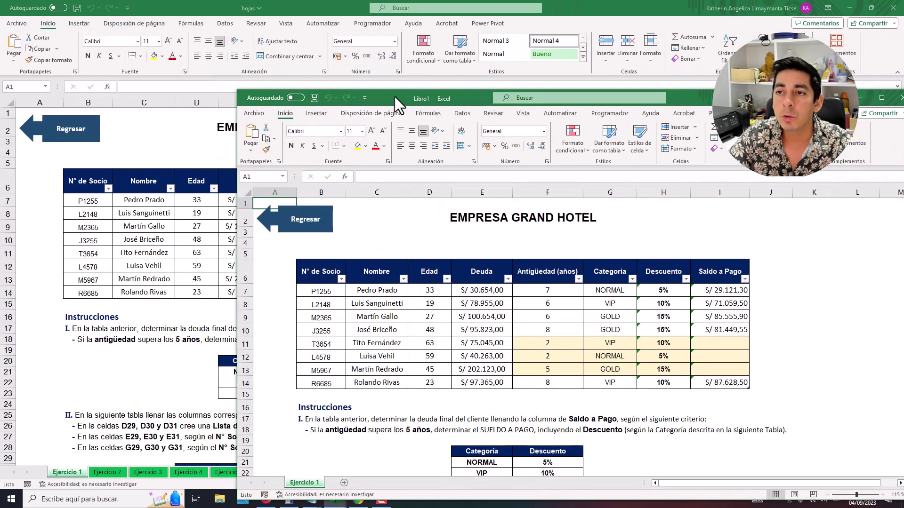
- Maximize the new workbook holding the copied sheet and close it without saving
drag(394, 97, 309, 1)
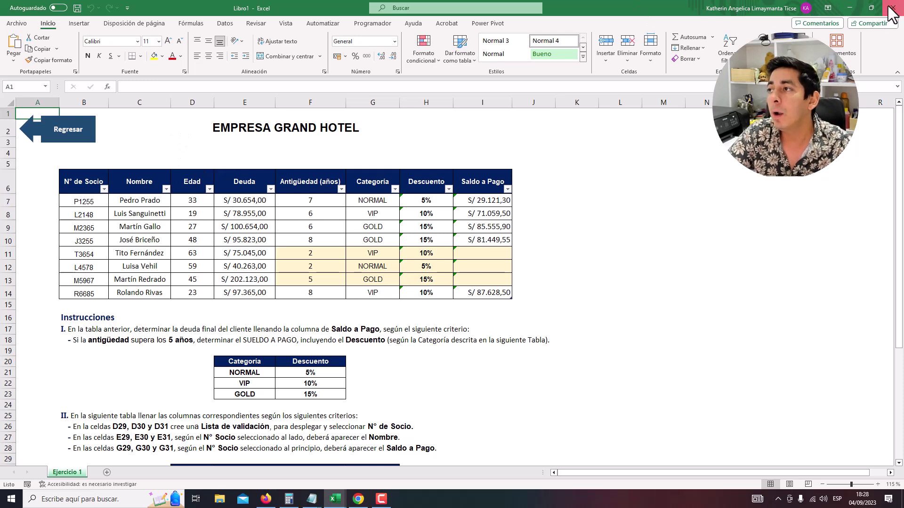
click(891, 11)
click(503, 300)
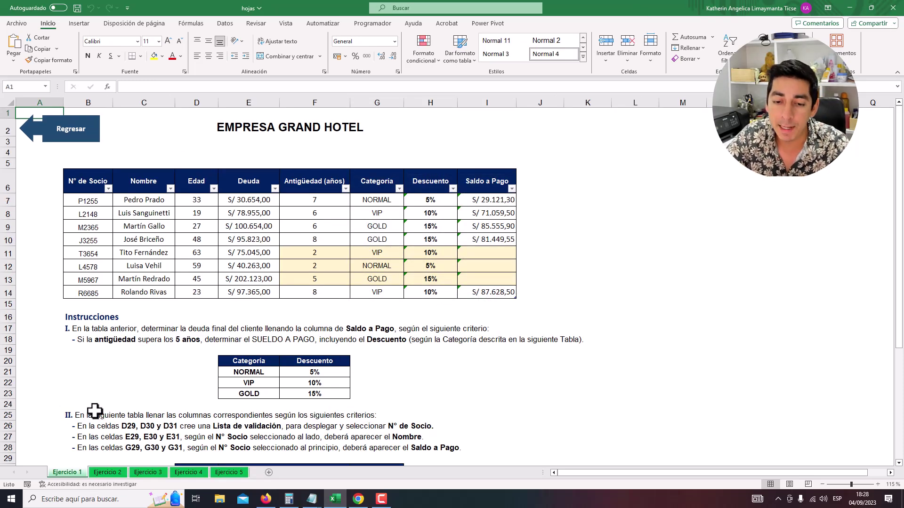
- Compare the contents of the Ejercicio 1, Ejercicio 2 and Ejercicio 3 sheets and return to Ejercicio 1
click(110, 474)
click(79, 473)
click(103, 473)
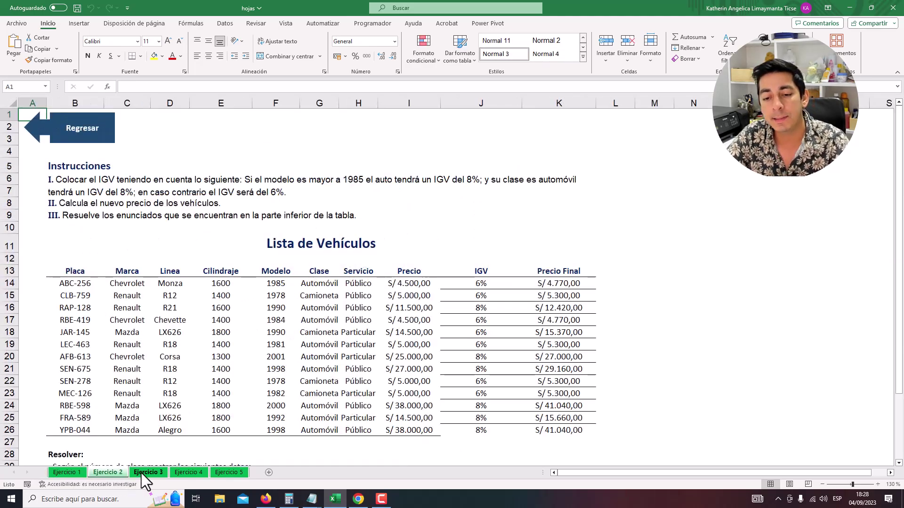
click(148, 473)
click(108, 472)
click(64, 472)
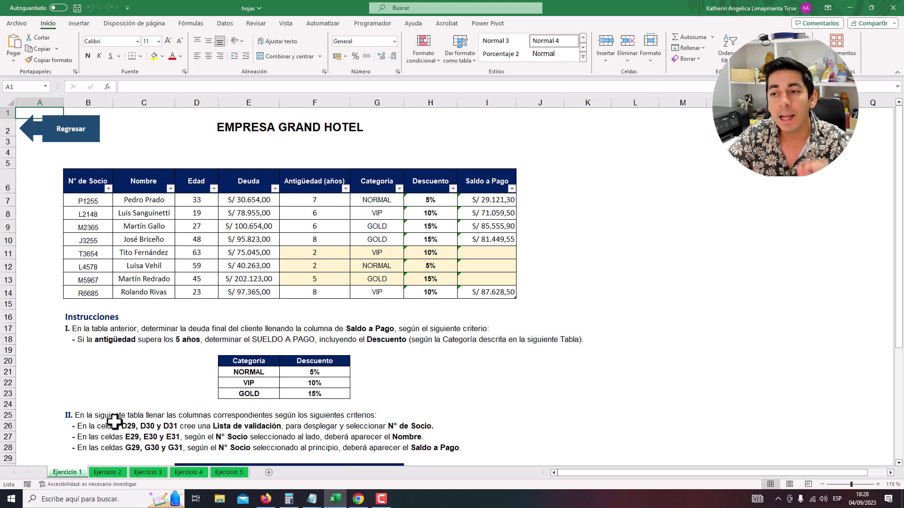
- Examine the member table on Ejercicio 1 and its table design options to check that it is formatted as a table
click(201, 240)
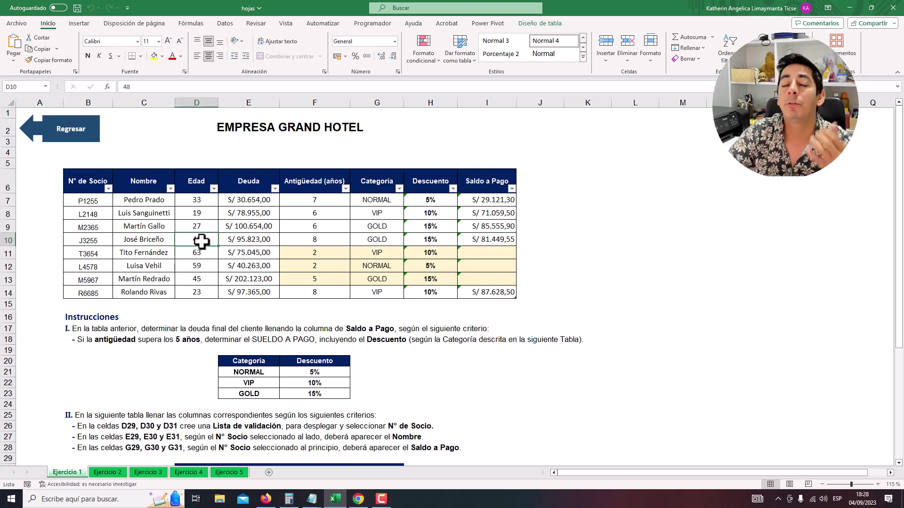
drag(88, 182, 488, 291)
click(264, 241)
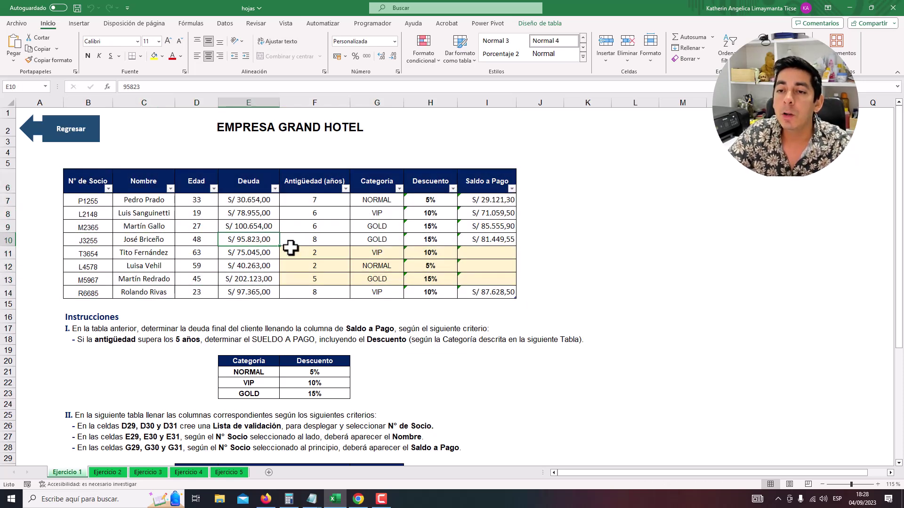
click(250, 223)
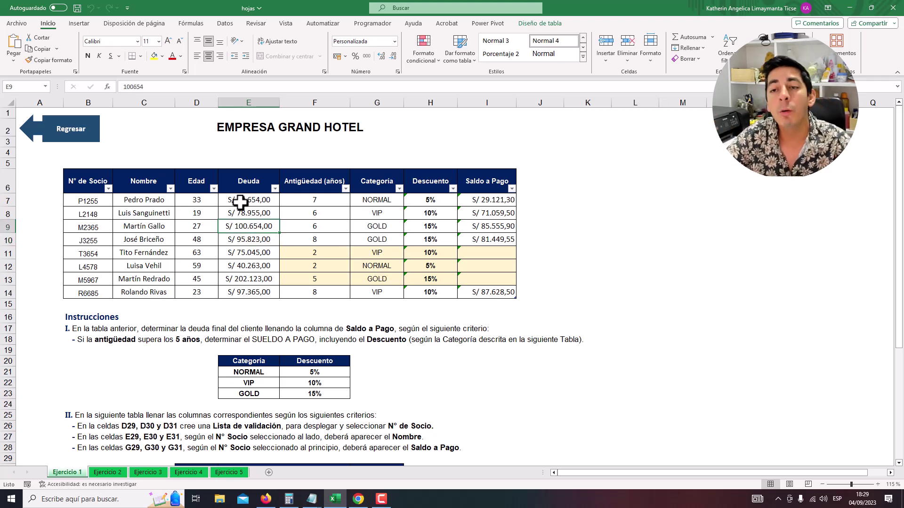
click(249, 250)
click(239, 229)
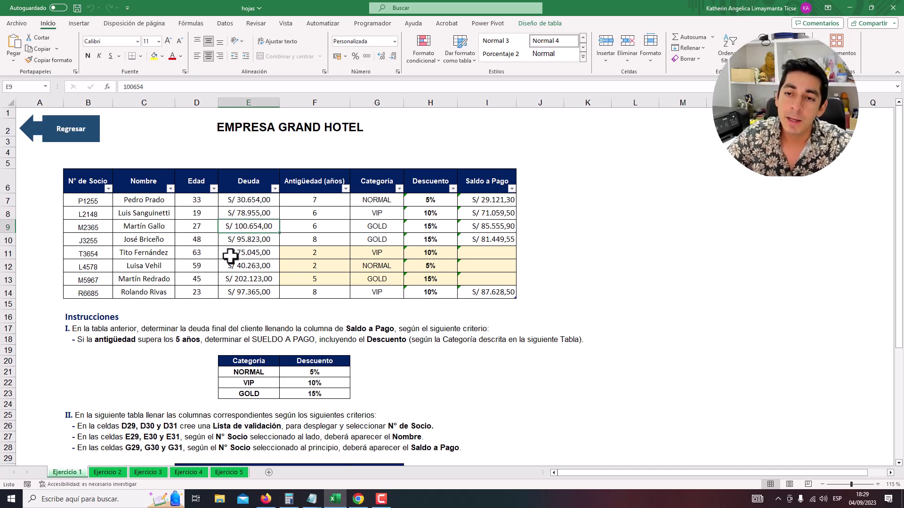
click(243, 238)
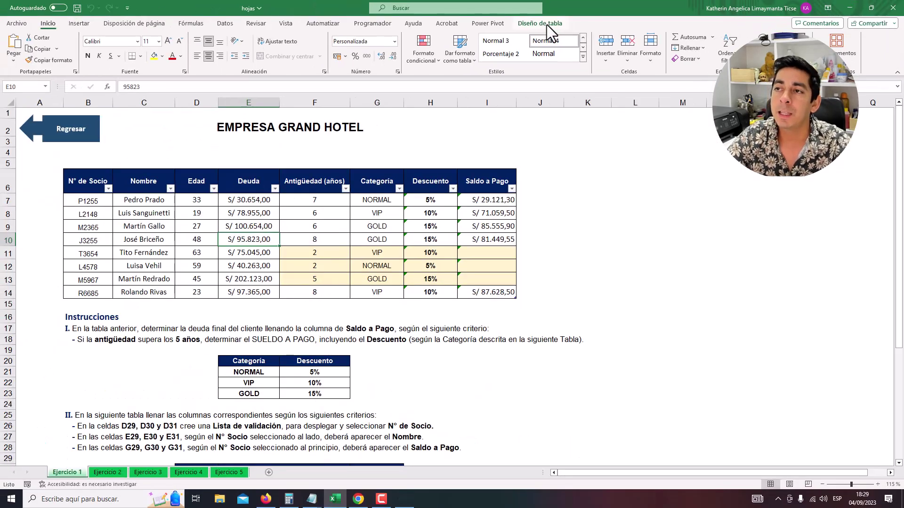
click(539, 46)
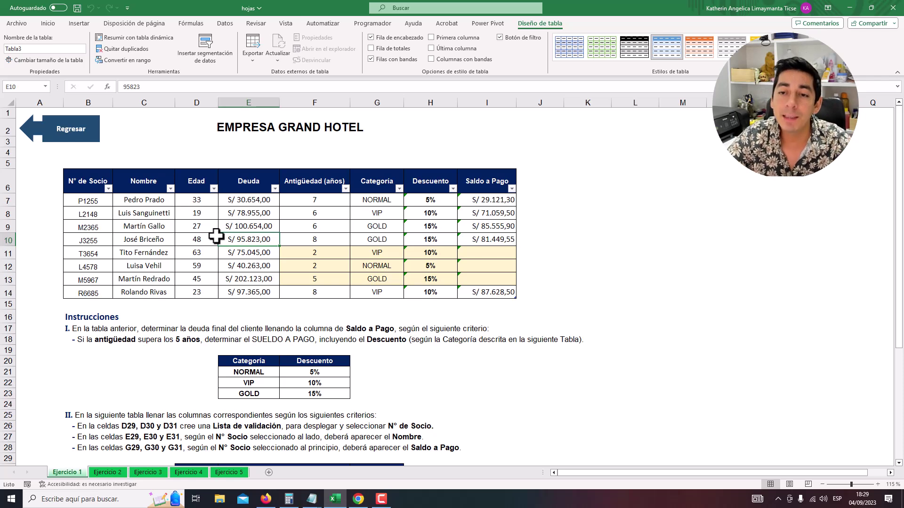
- Convert the member table on the Ejercicio 1 sheet into a normal range and check its cells
right_click(242, 240)
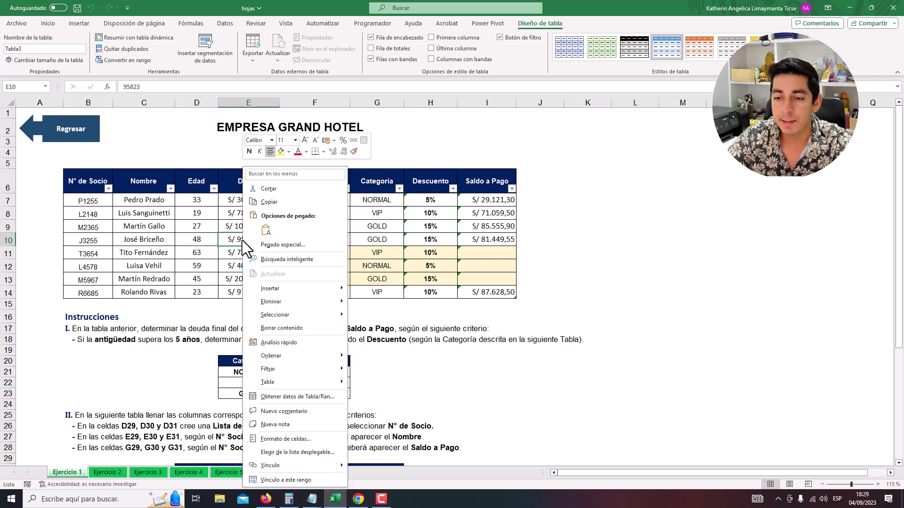
mouse_move(278, 382)
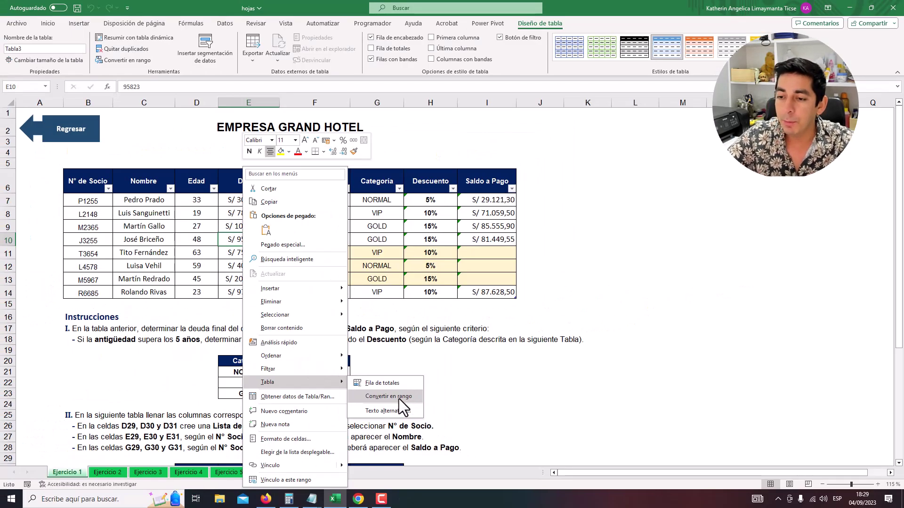
click(399, 396)
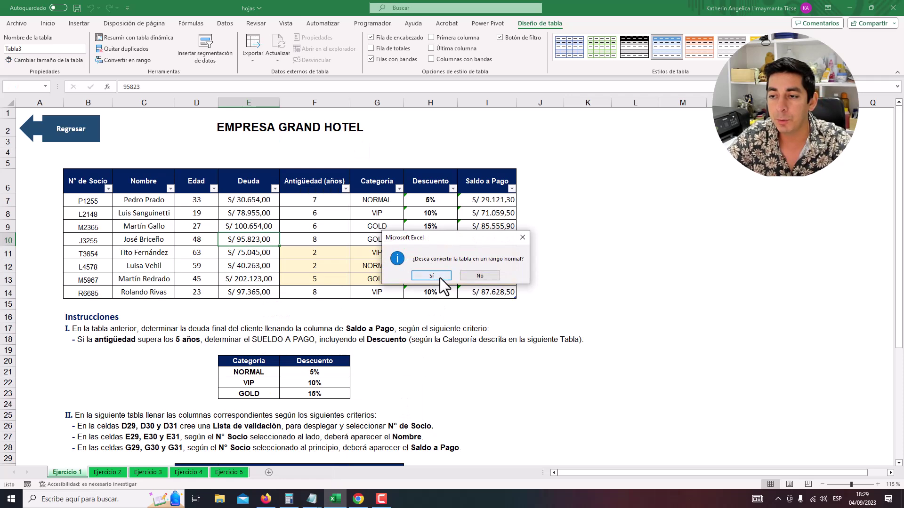
click(437, 276)
click(271, 224)
click(266, 247)
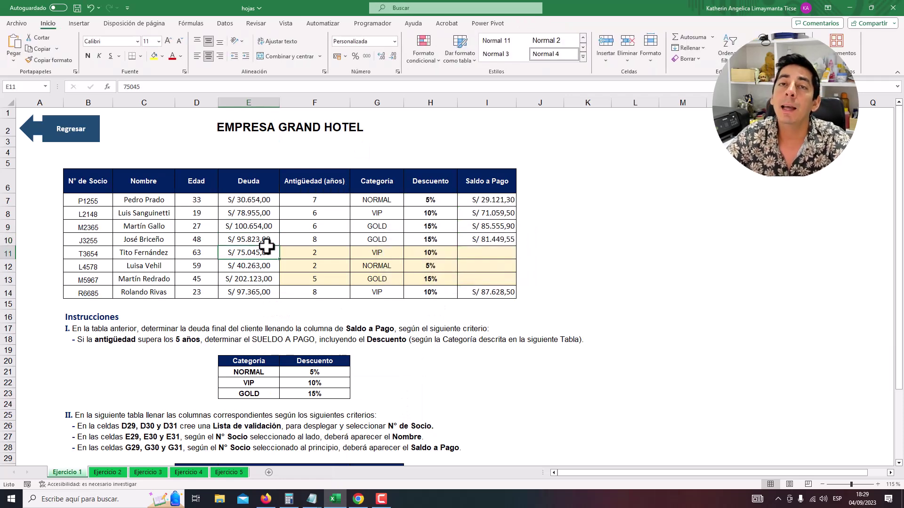
drag(89, 182, 472, 285)
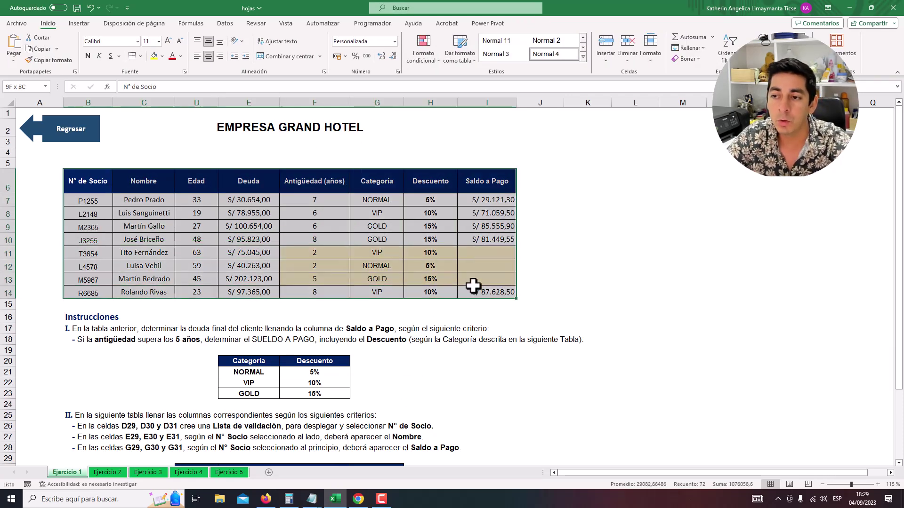
click(258, 231)
- Check whether the lists on Ejercicio 2 and Ejercicio 3 are formatted as tables, and return to Ejercicio 1
click(106, 472)
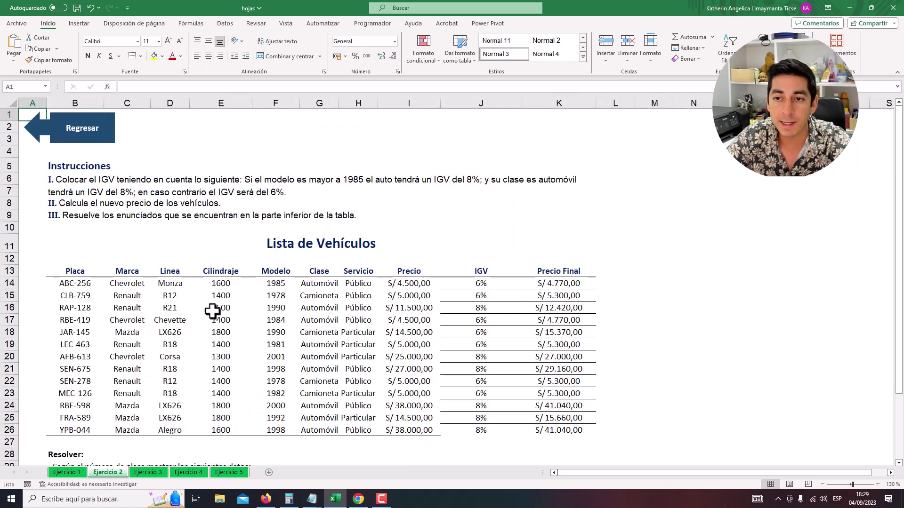
scroll(230, 309, down, 2)
click(226, 261)
click(290, 293)
scroll(378, 292, down, 5)
scroll(378, 330, up, 5)
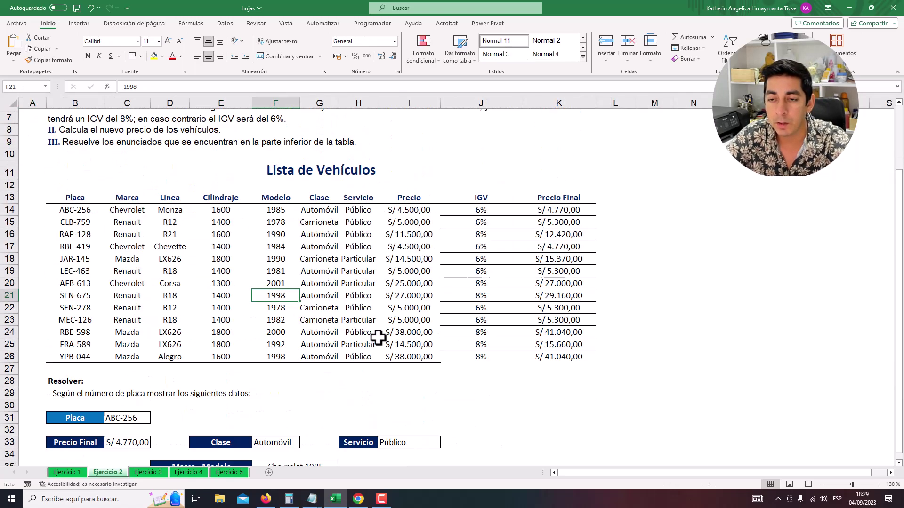
scroll(287, 381, up, 2)
click(147, 473)
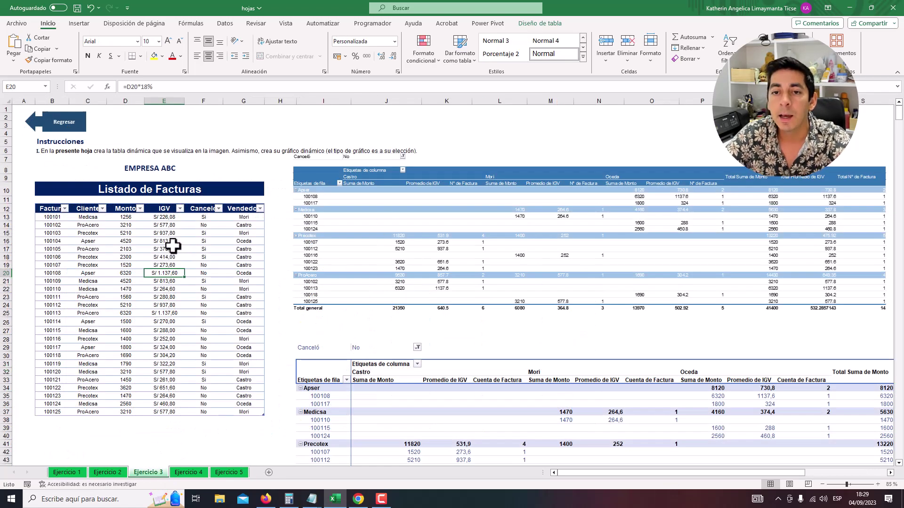
click(66, 472)
click(100, 472)
click(66, 472)
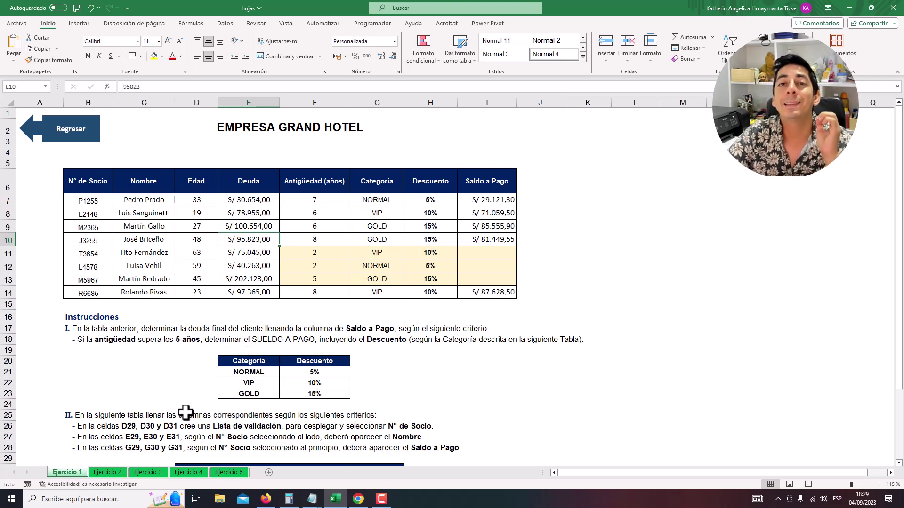
- Group the Ejercicio 1 and Ejercicio 2 sheets by selecting both together
ctrl+click(103, 472)
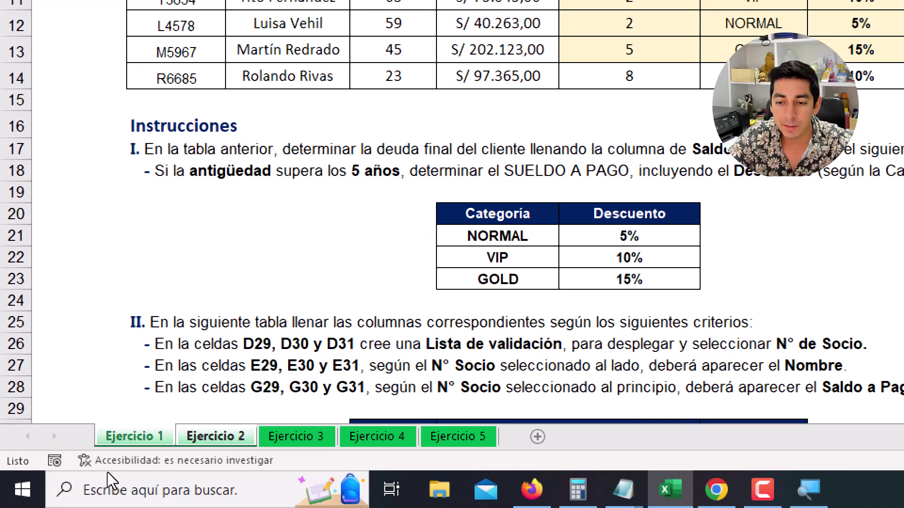
click(219, 435)
click(155, 437)
click(212, 436)
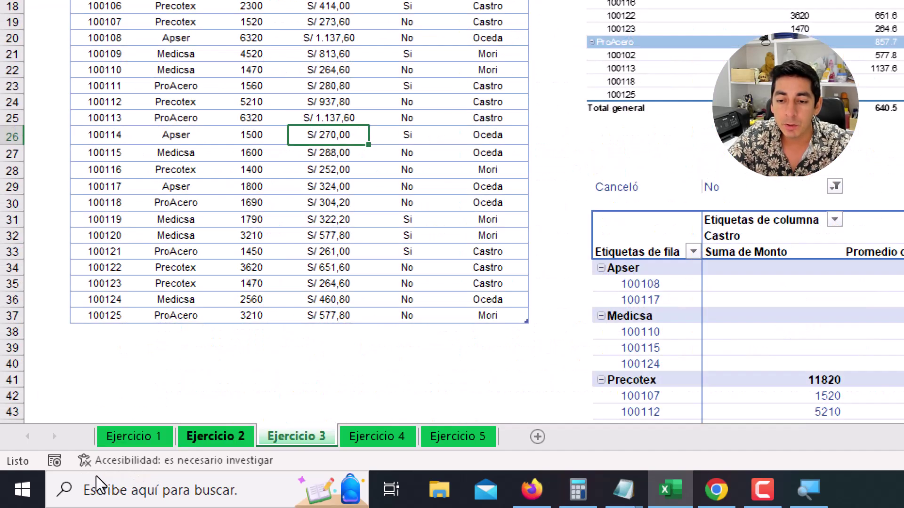
click(104, 440)
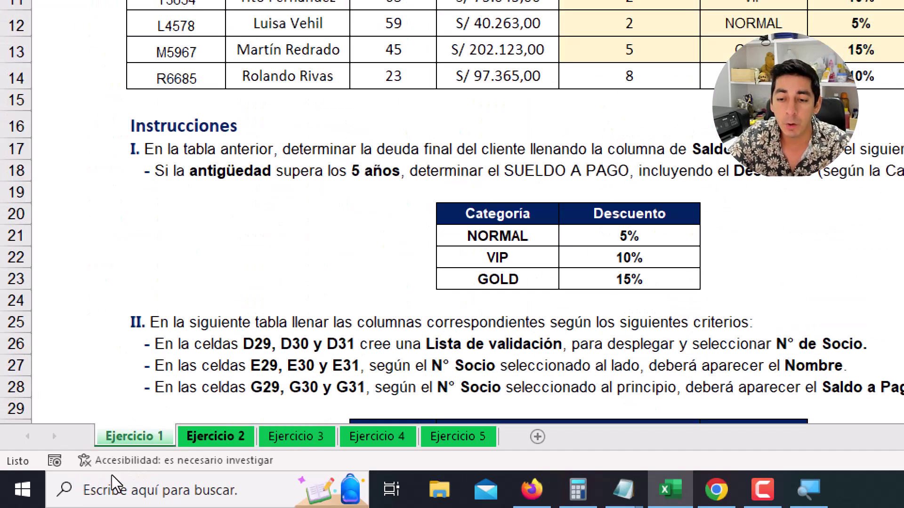
ctrl+click(220, 437)
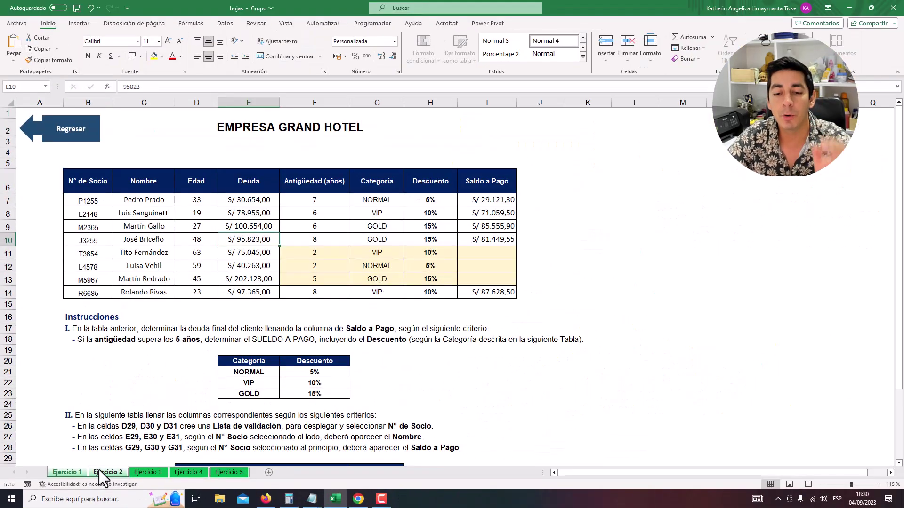
- Copy the grouped Ejercicio 1 and Ejercicio 2 sheets into a new workbook, keeping the originals by creating a copy
right_click(103, 470)
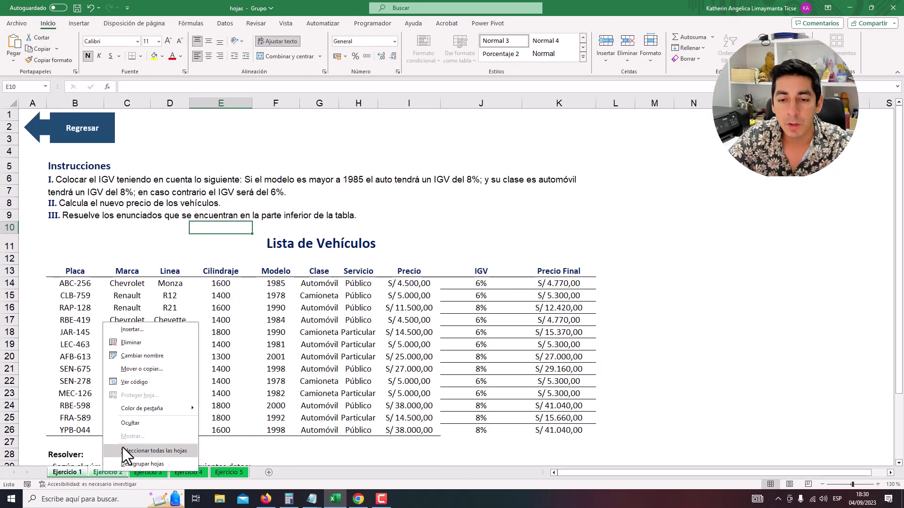
click(153, 370)
drag(161, 314, 280, 226)
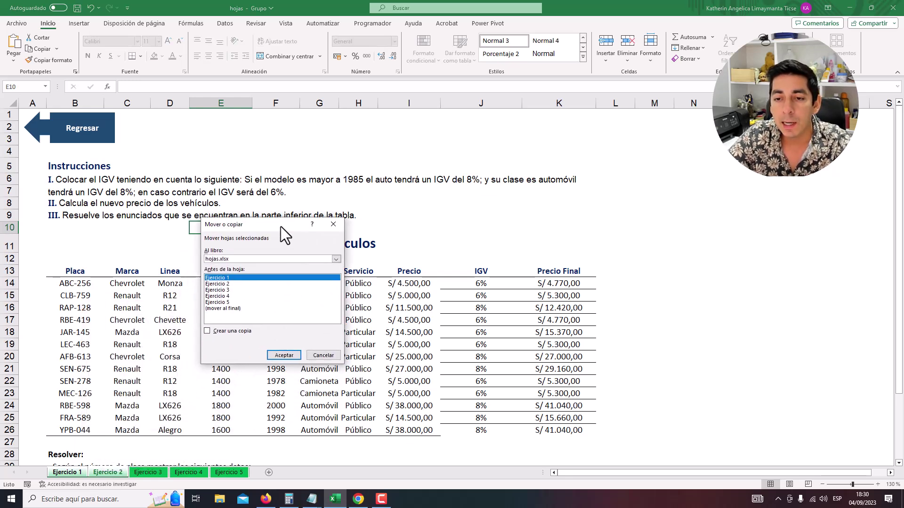
click(222, 261)
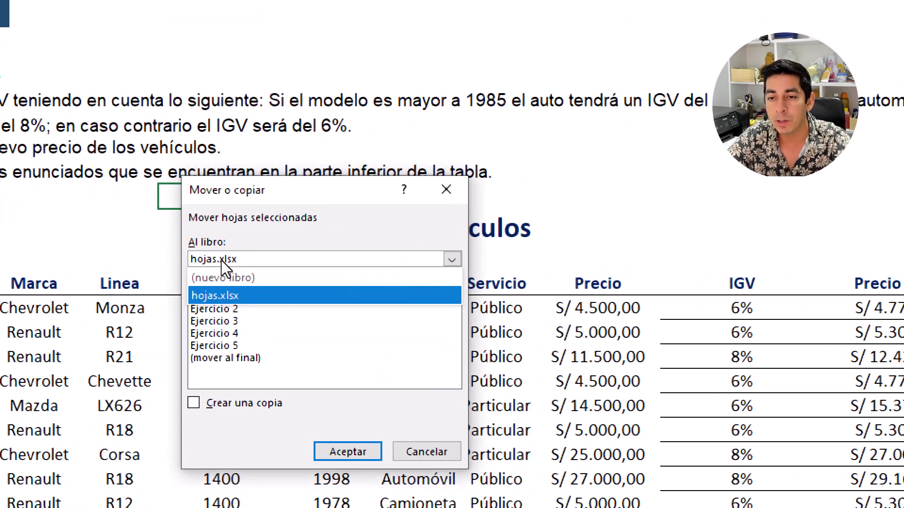
click(227, 261)
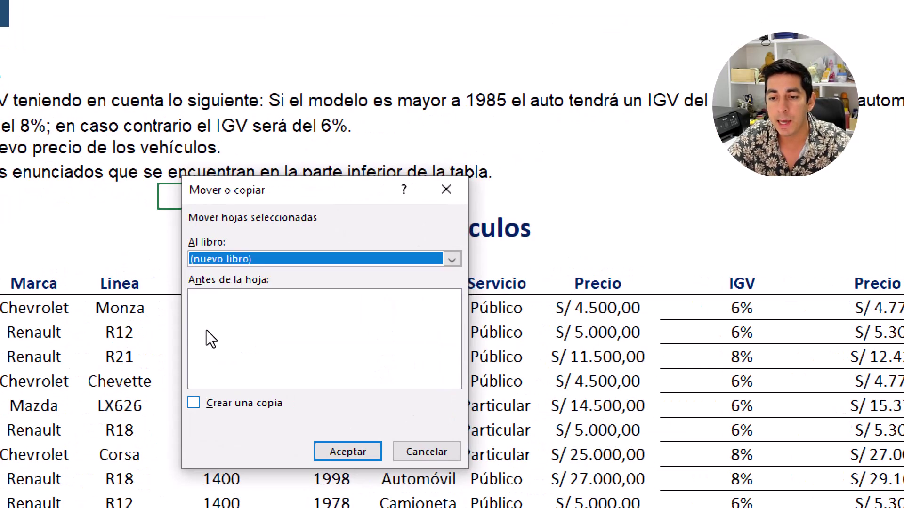
click(193, 403)
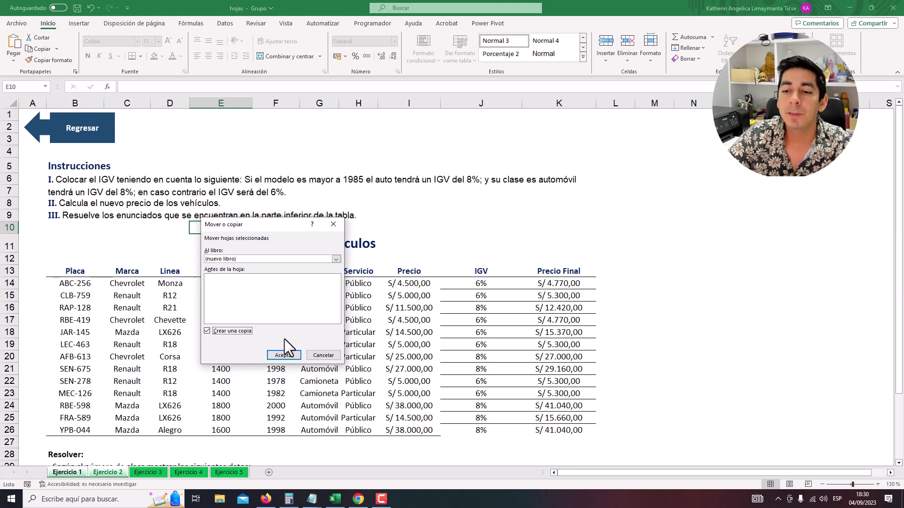
click(284, 355)
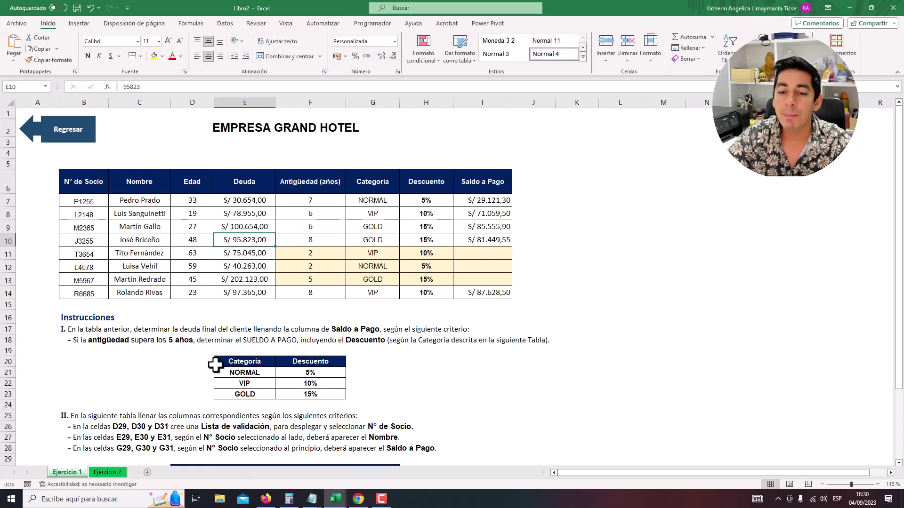
- Check the Ejercicio 1 and Ejercicio 2 copies in the new workbook, and close it without saving
drag(336, 5, 406, 67)
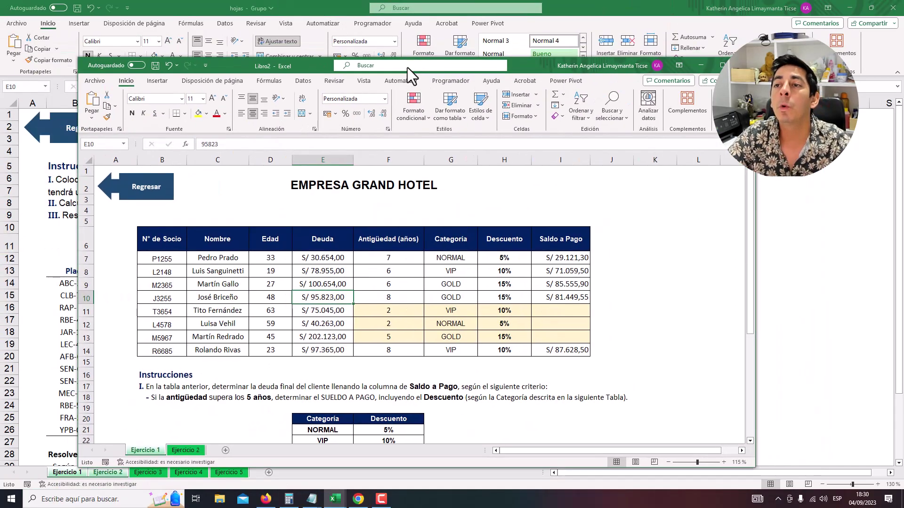
double_click(521, 67)
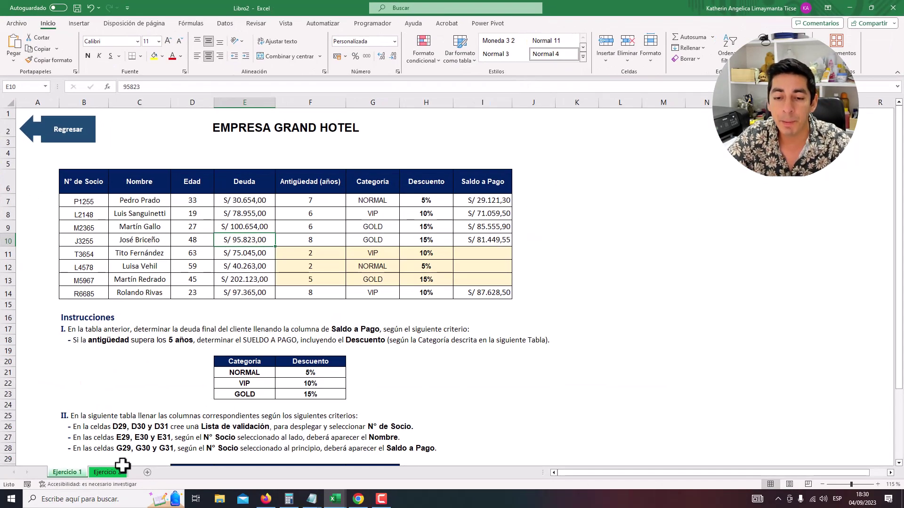
key(super+plus)
click(103, 470)
click(71, 471)
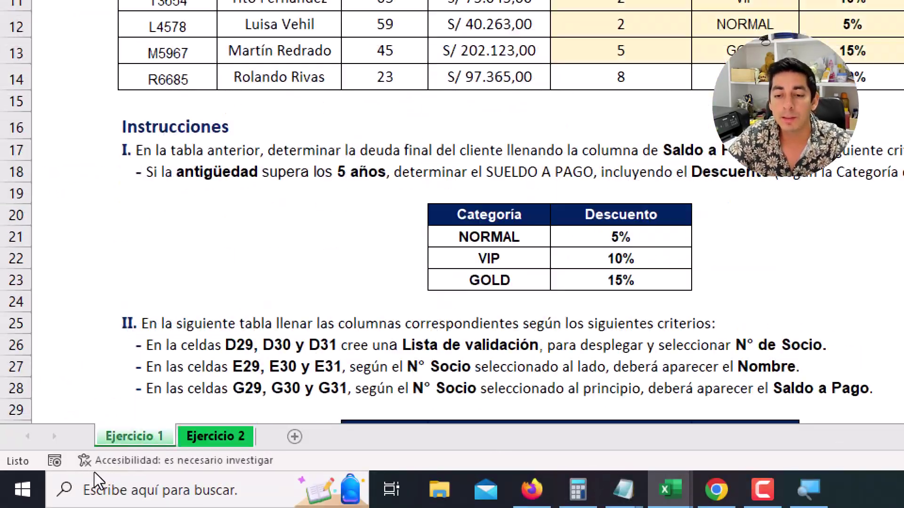
click(103, 470)
key(super+Escape)
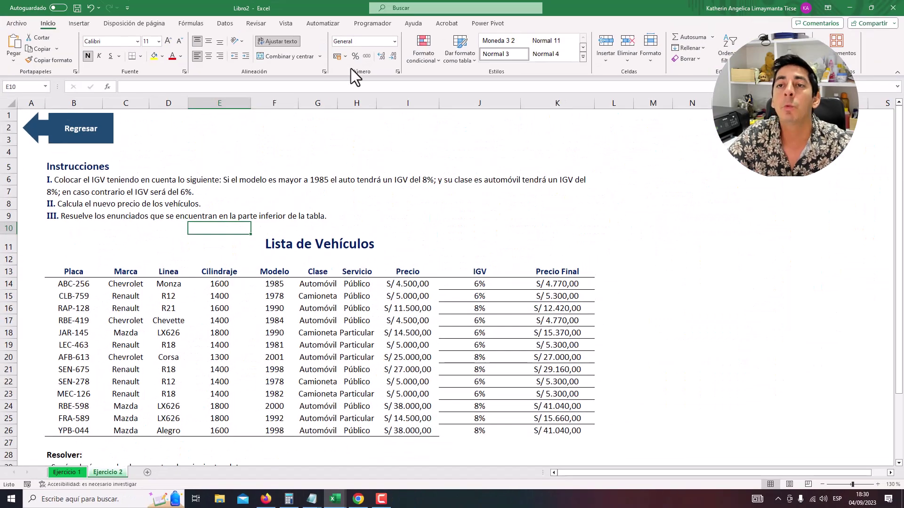
click(894, 4)
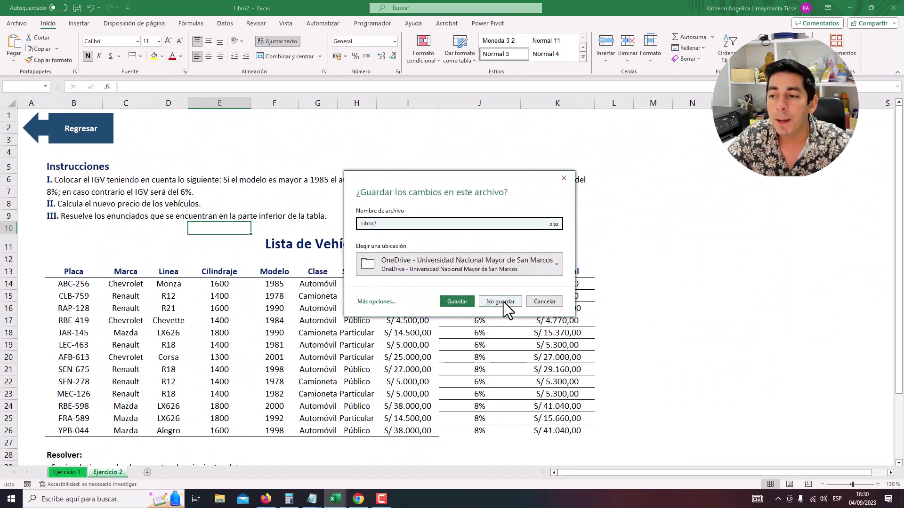
click(500, 301)
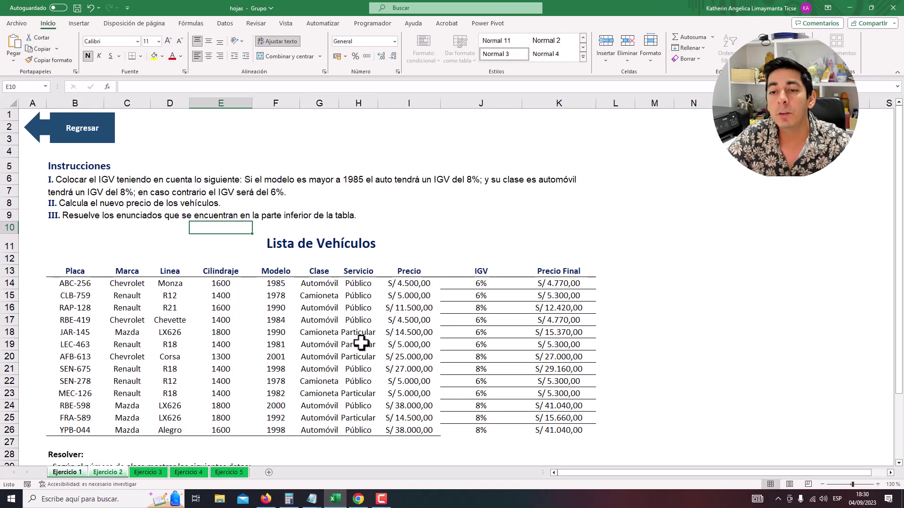
- Examine the Listado de Facturas on the Ejercicio 3 sheet to check whether it is formatted as a table
click(151, 476)
click(181, 274)
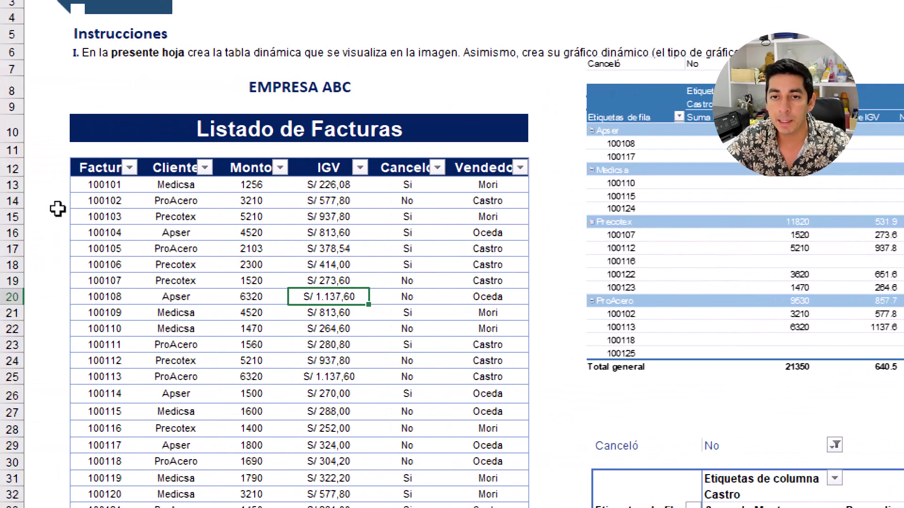
drag(102, 167, 407, 312)
click(163, 275)
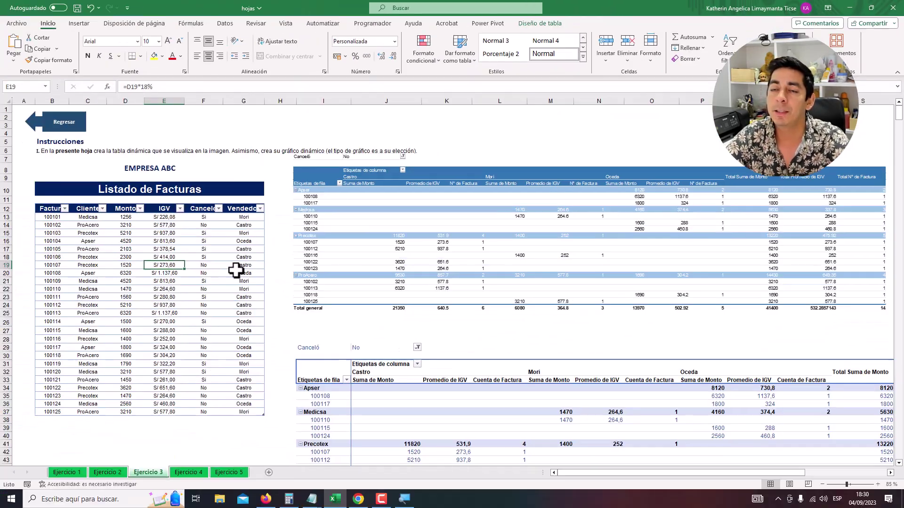
- Group the Ejercicio 3 and Ejercicio 4 sheets and try to copy them together into a new workbook
click(149, 472)
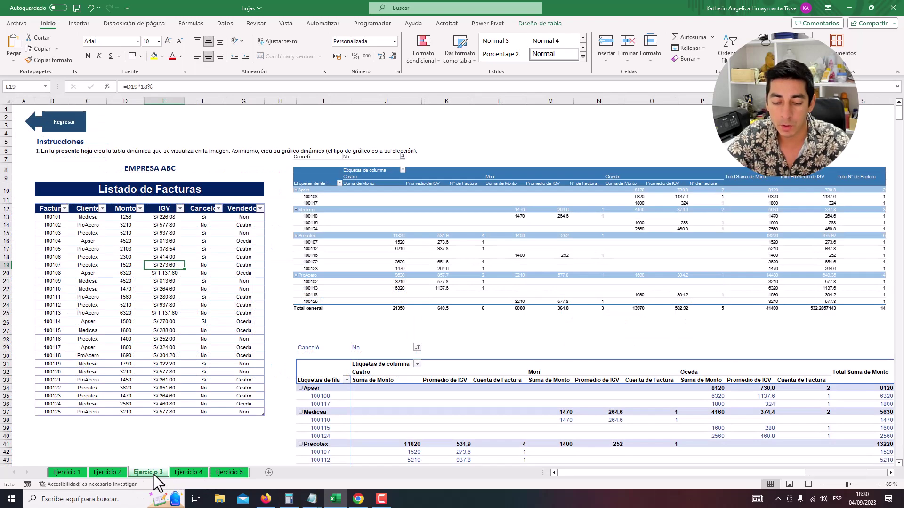
ctrl+click(188, 473)
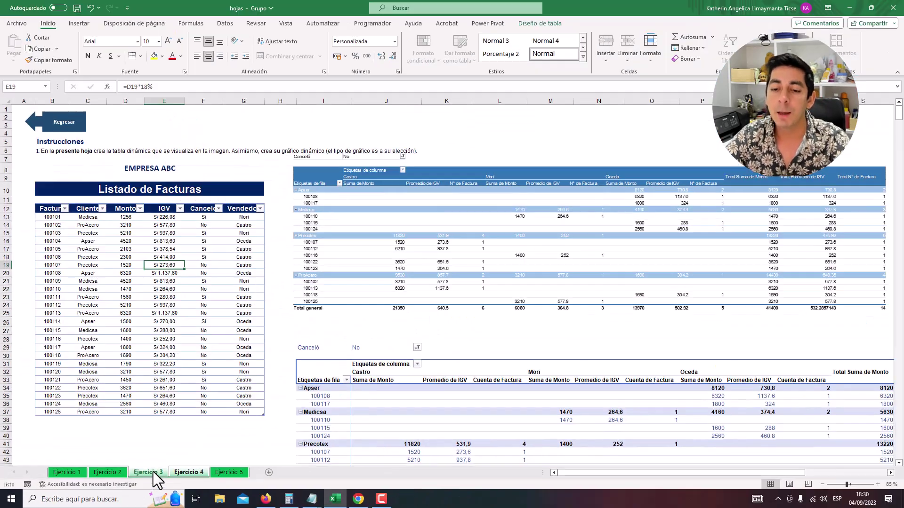
right_click(211, 458)
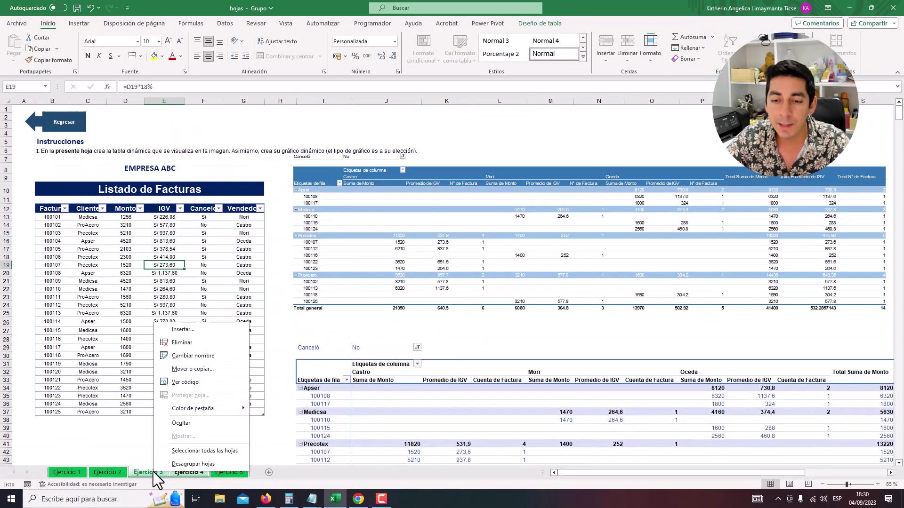
click(209, 371)
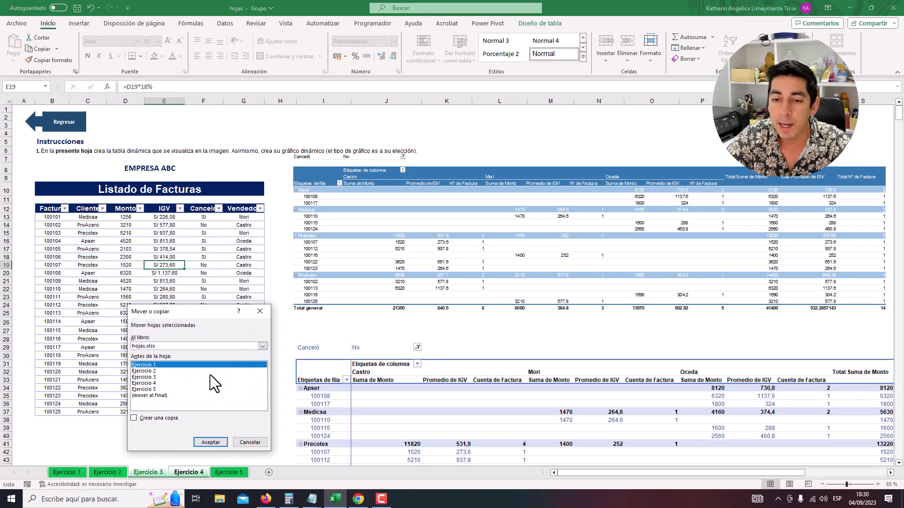
drag(200, 310, 294, 241)
click(247, 280)
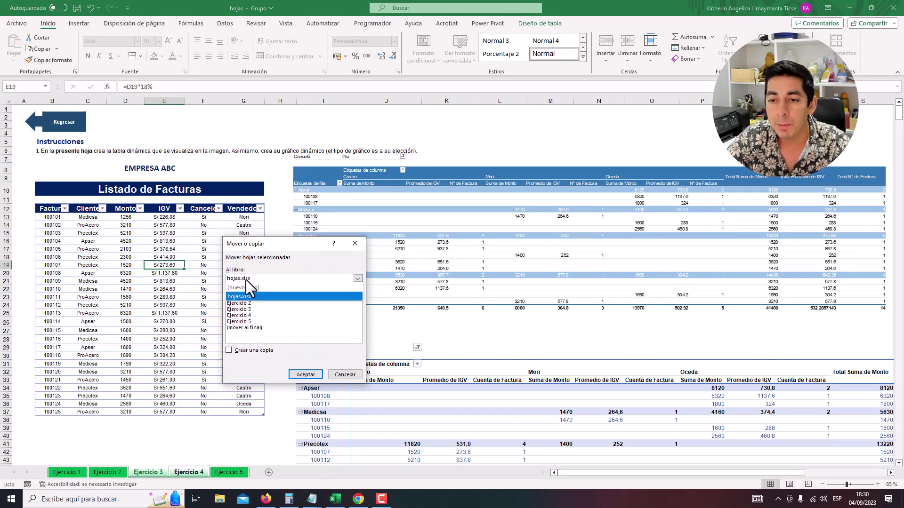
click(250, 286)
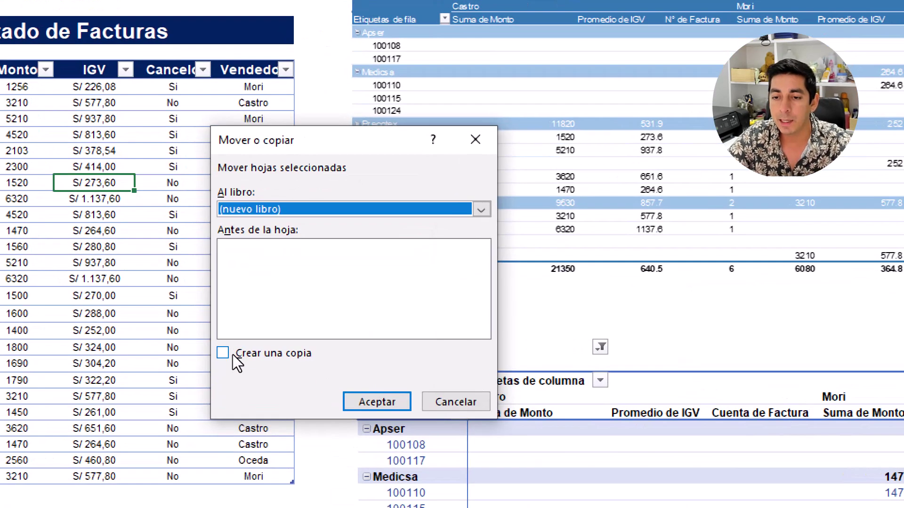
click(235, 349)
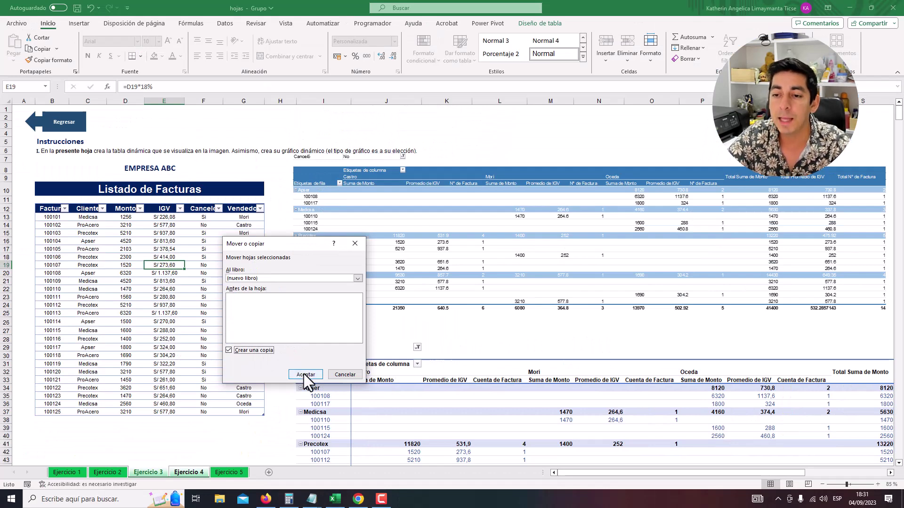
click(305, 375)
drag(270, 175, 285, 270)
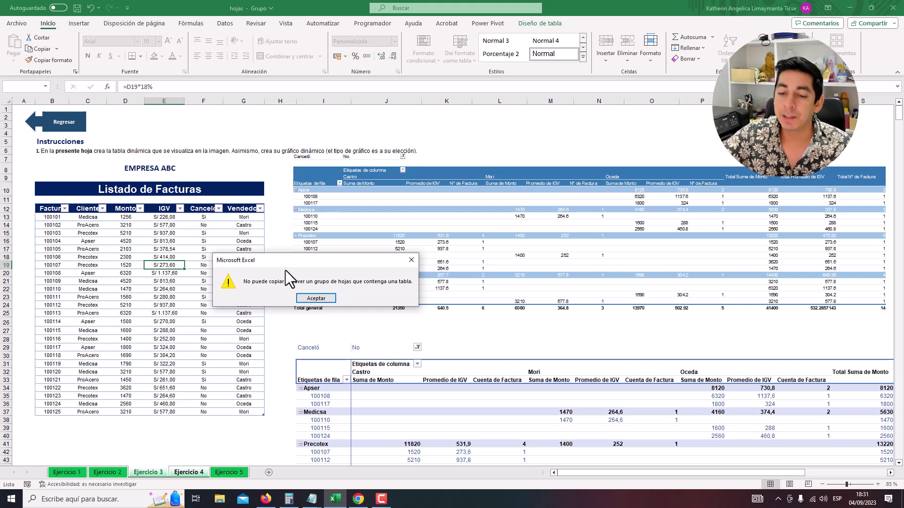
click(311, 297)
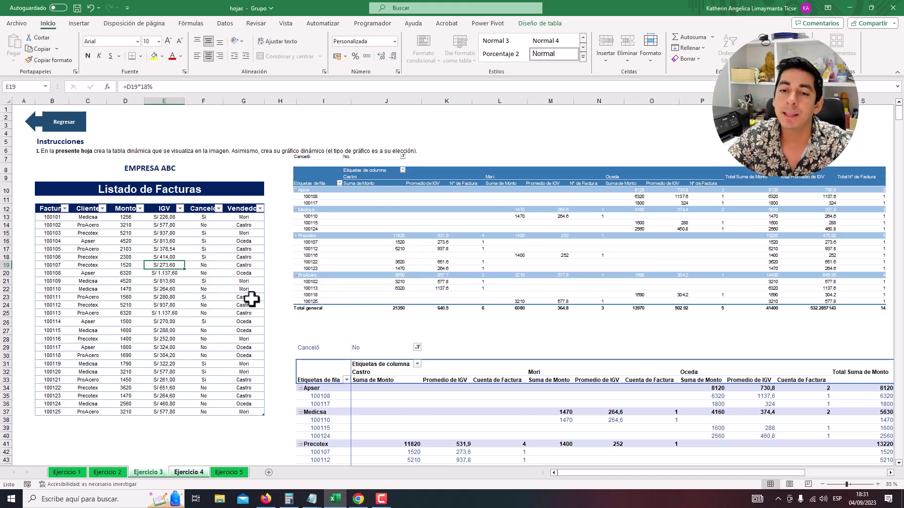
- Check whether the Listado de Facturas table can be converted to a range while Ejercicio 3 and Ejercicio 4 are grouped
right_click(161, 267)
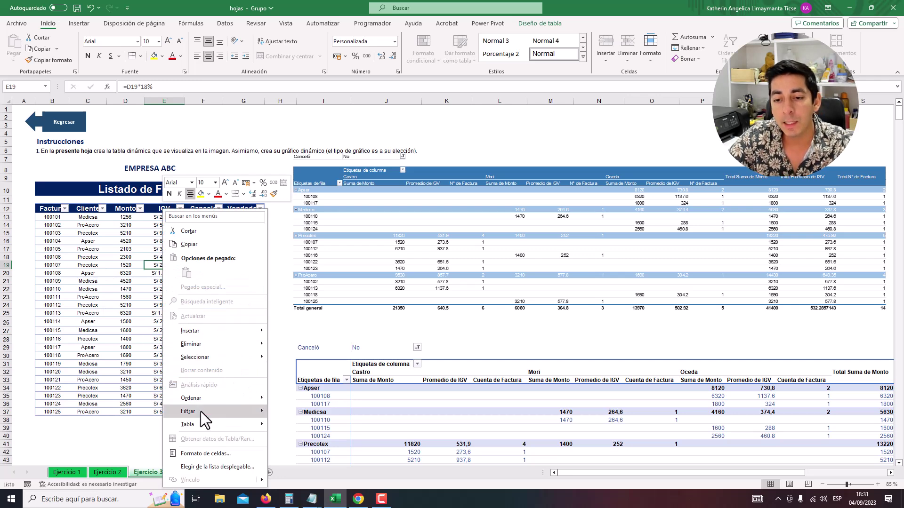
mouse_move(198, 422)
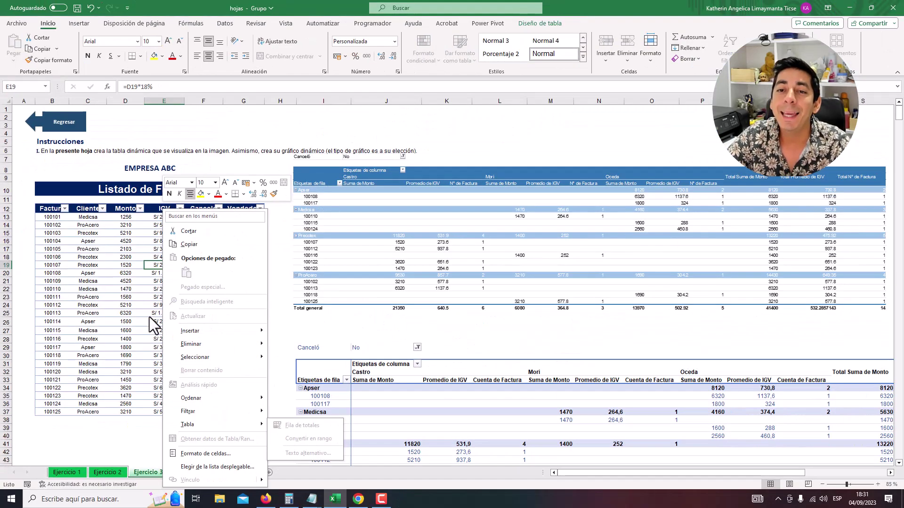
click(65, 55)
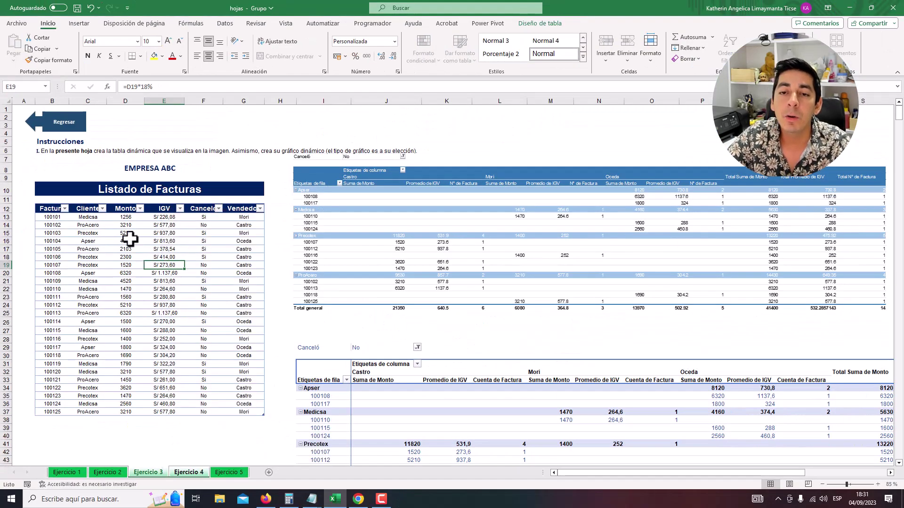
right_click(61, 48)
mouse_move(177, 424)
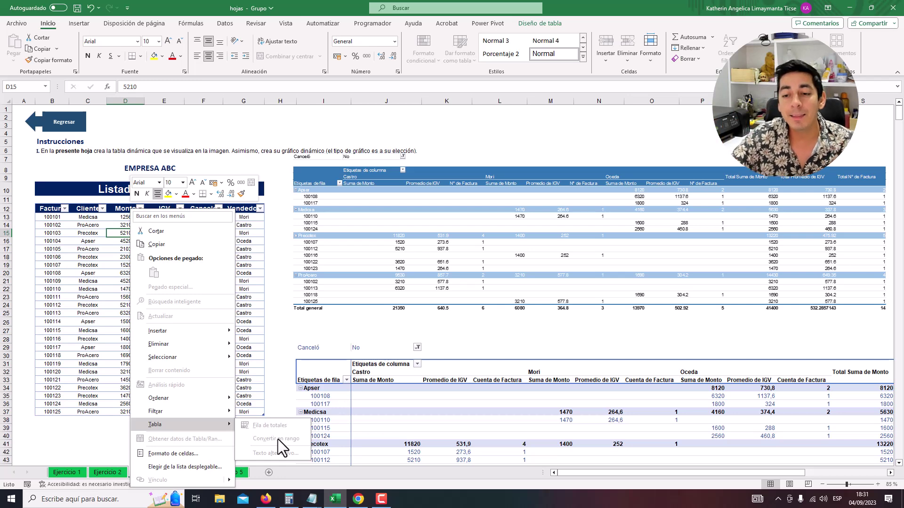
click(121, 257)
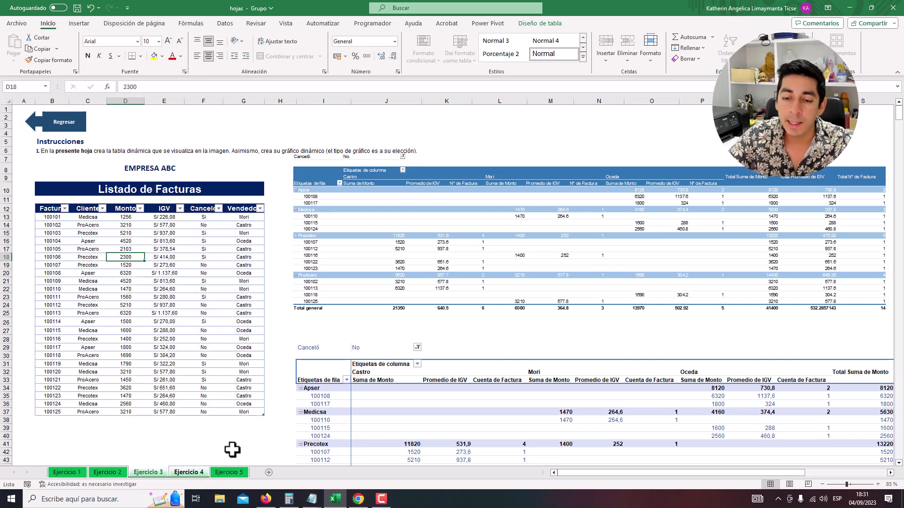
click(151, 473)
click(189, 472)
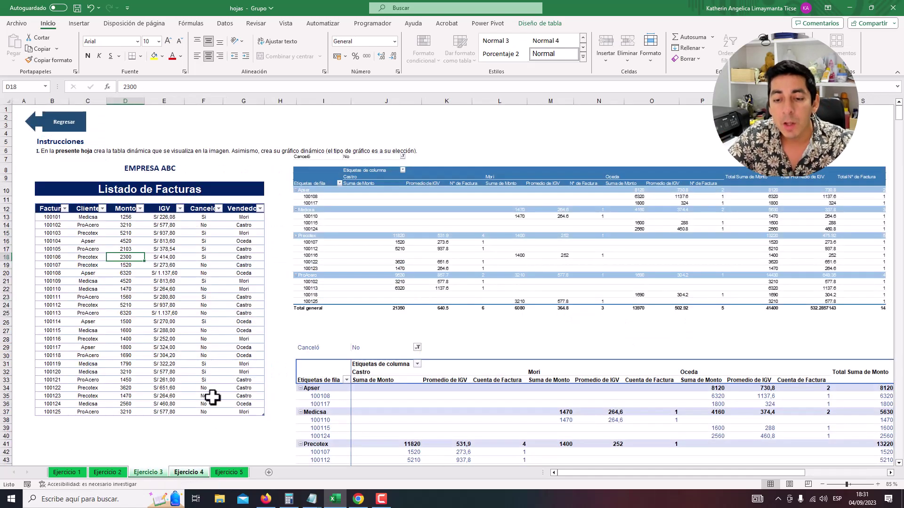
right_click(129, 257)
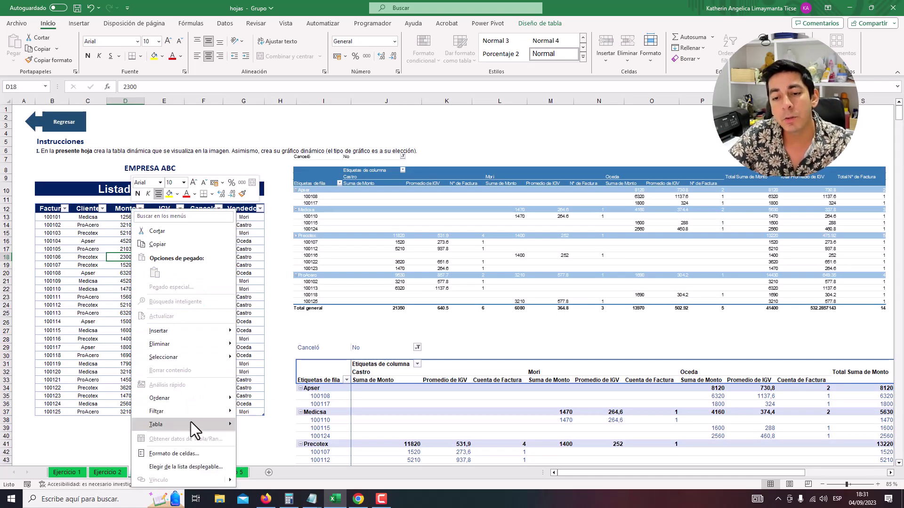
click(134, 265)
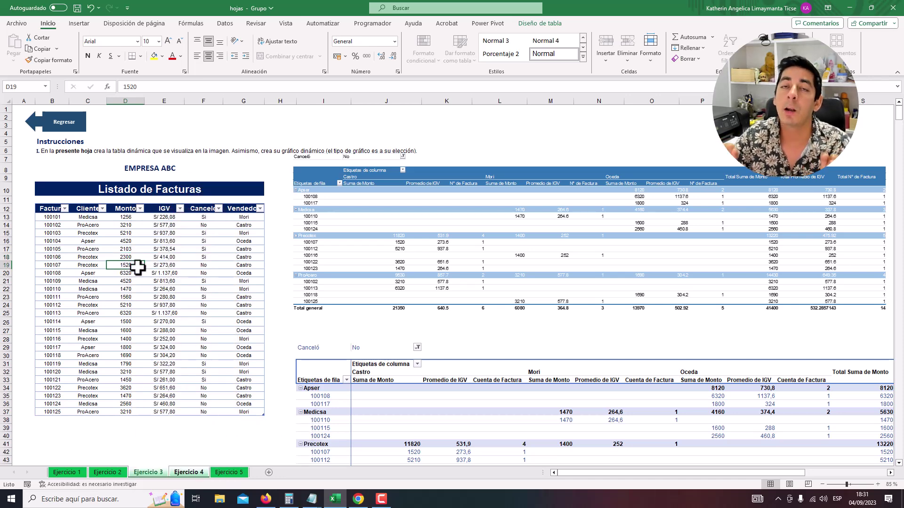
- Save the hojas workbook
click(76, 9)
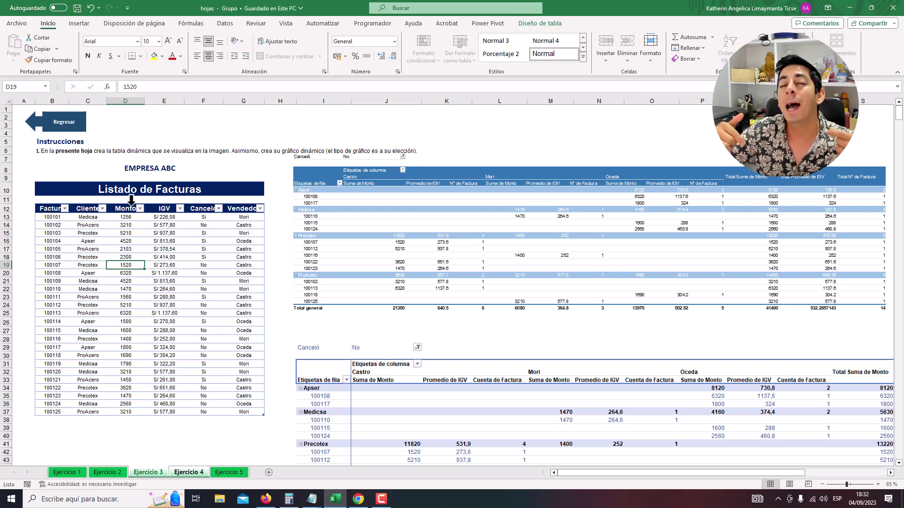